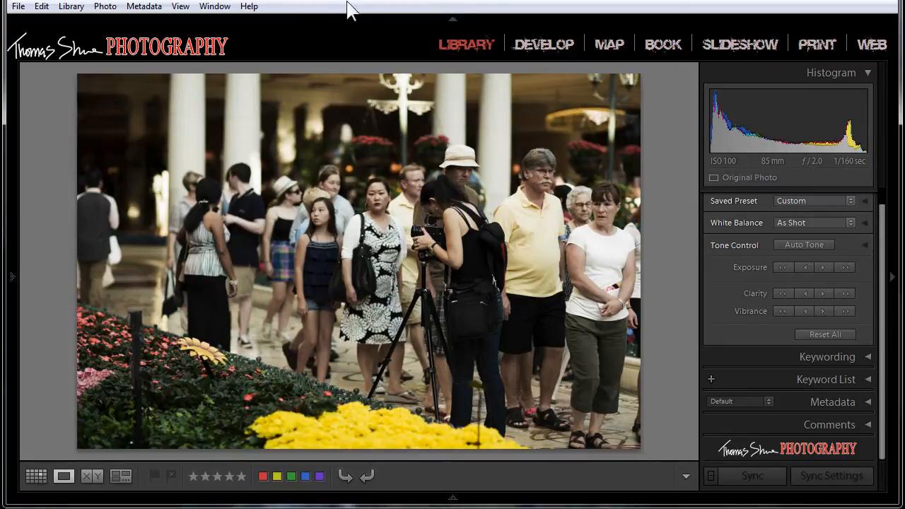
Advance through the photos to the black-to-white gradient image and consult the Color Wheel picture over it.
key("Right")
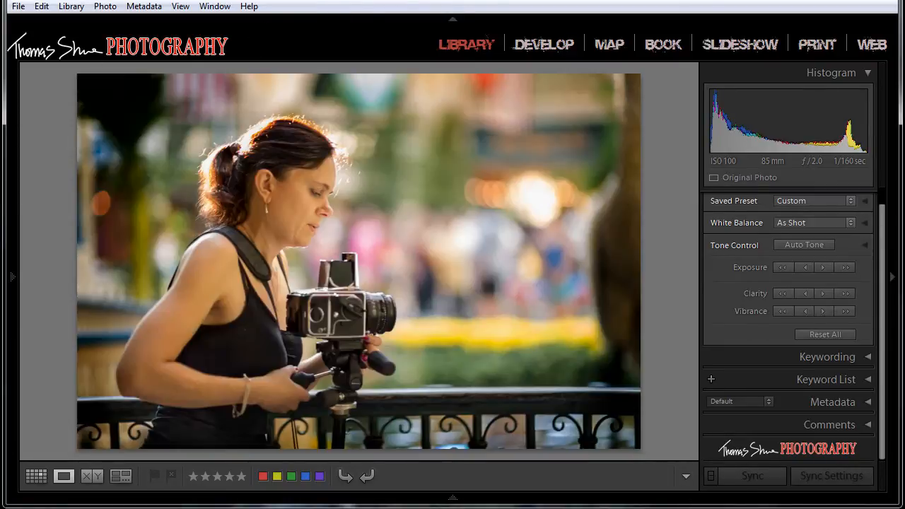
key("Right")
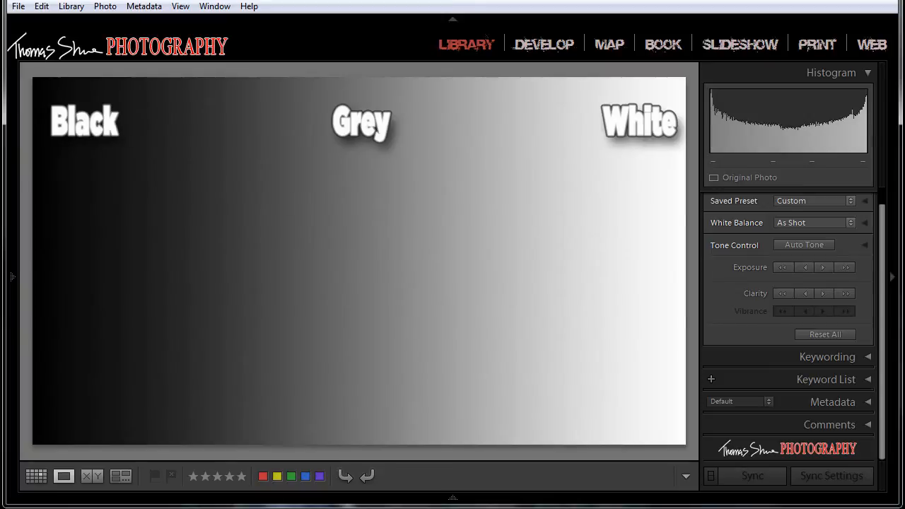
left_click_drag(0, 228, 395, 166)
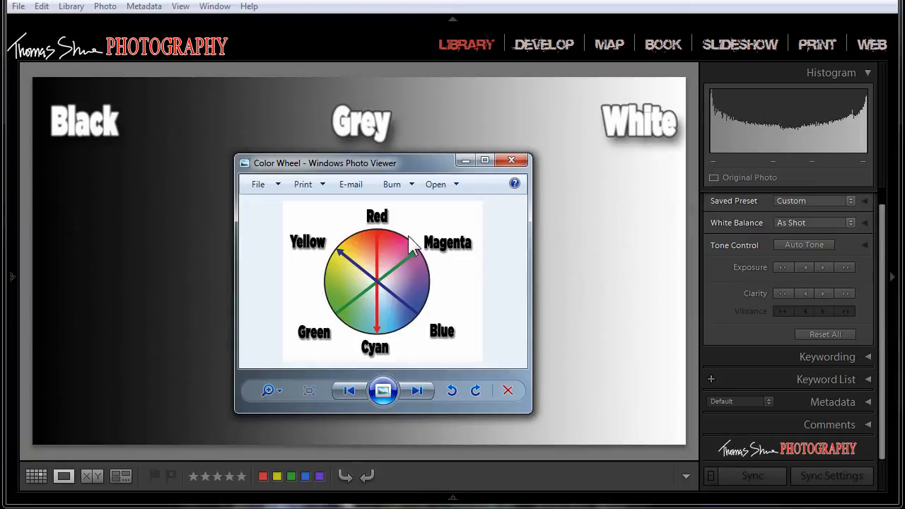
left_click_drag(432, 163, 0, 244)
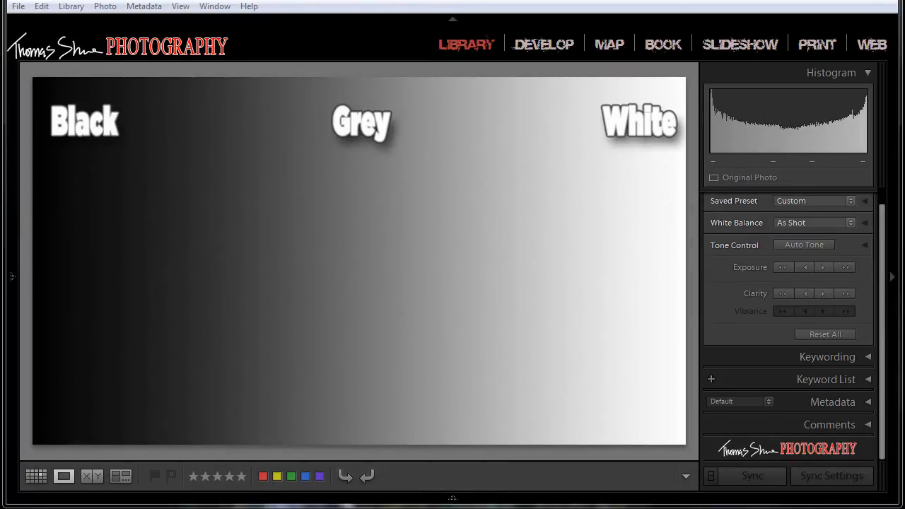
Open the gradient image in the Develop module and set the Tone Curve channel to RGB.
left_click(532, 46)
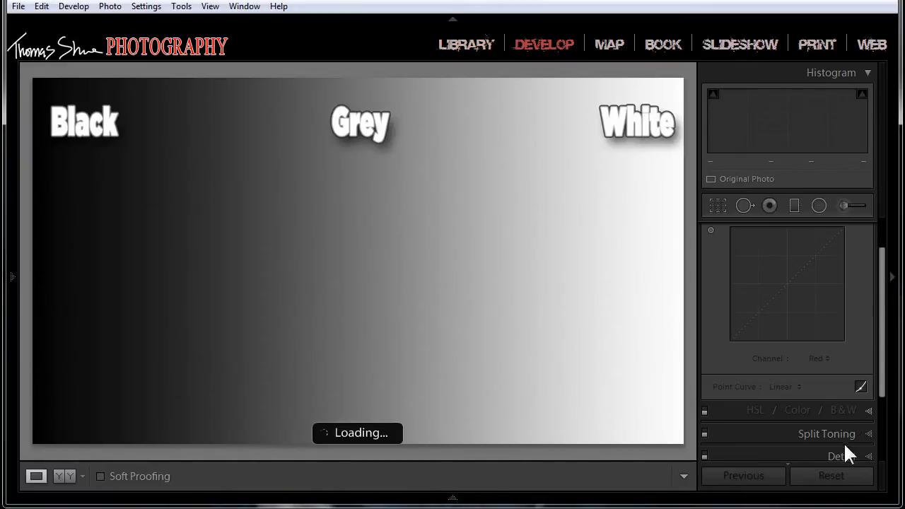
scroll(884, 352, "down", 1)
scroll(884, 352, "up", 3)
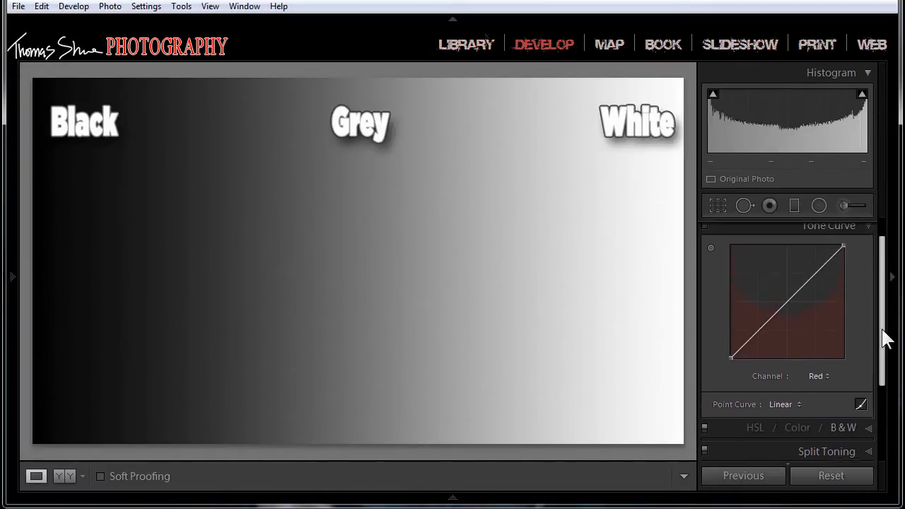
left_click(824, 404)
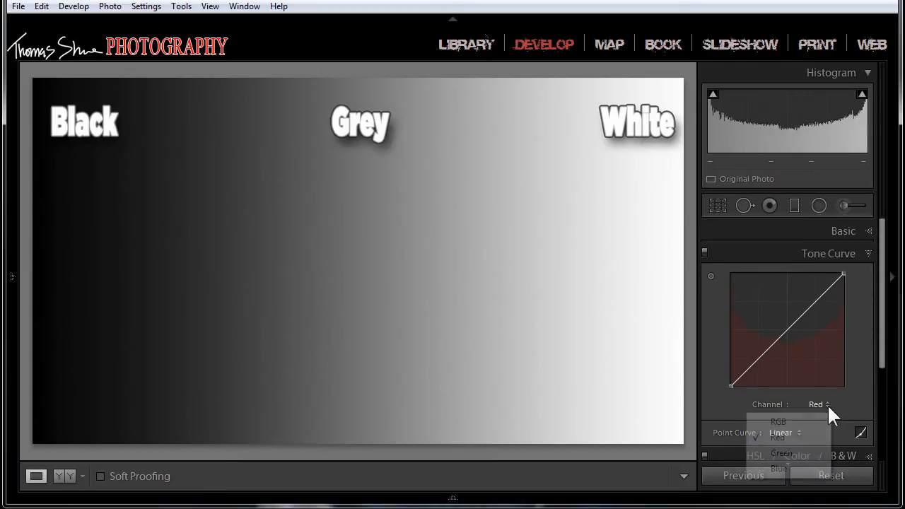
left_click(796, 426)
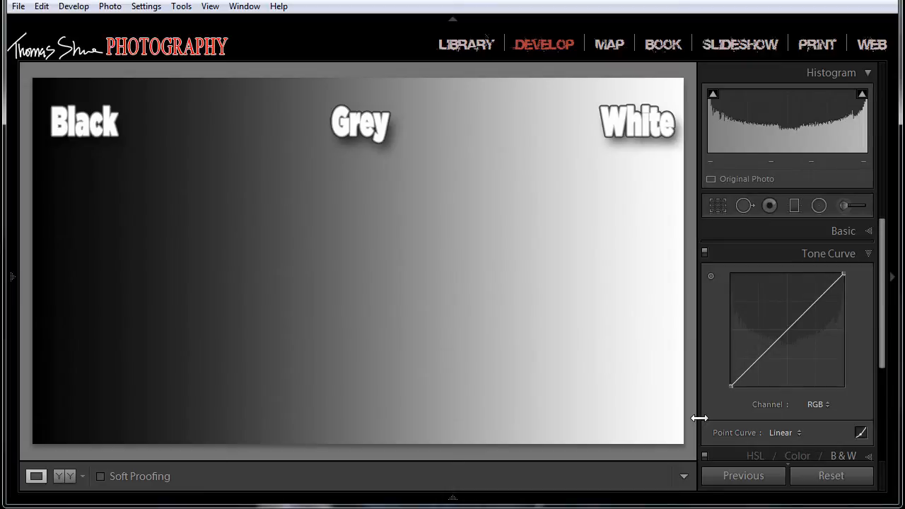
left_click(713, 95)
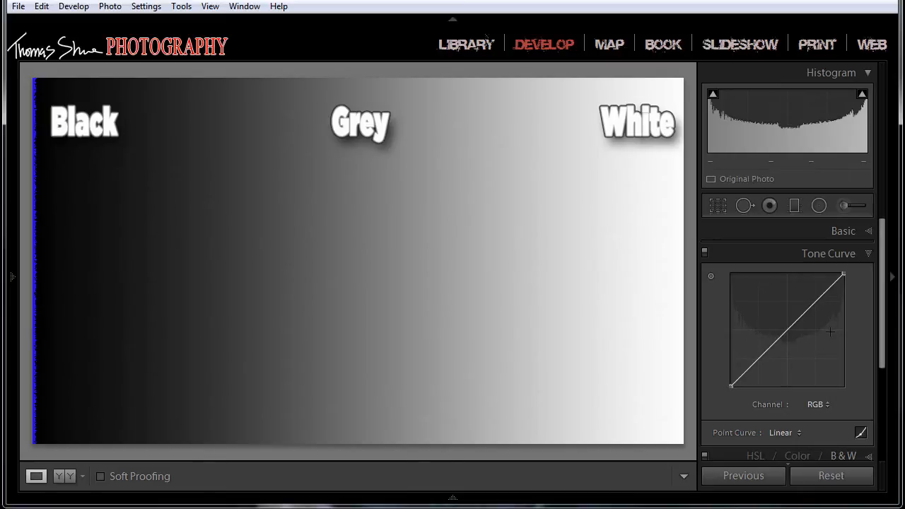
Add control points on the RGB tone curve at the midtones, the shadows and the highlights.
left_click(788, 329)
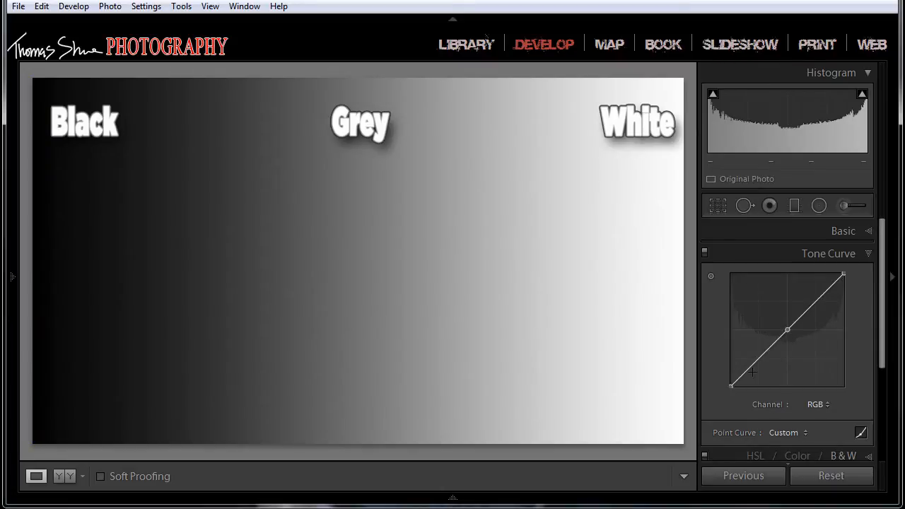
left_click(760, 358)
left_click(820, 298)
Look through the Red, Green and Blue tone curve channels and return to the RGB channel.
left_click(824, 406)
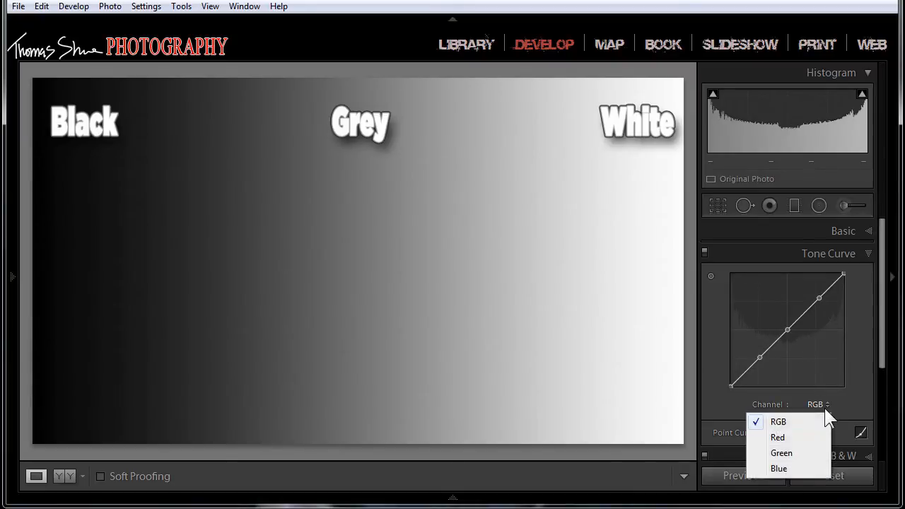
left_click(798, 436)
left_click(825, 406)
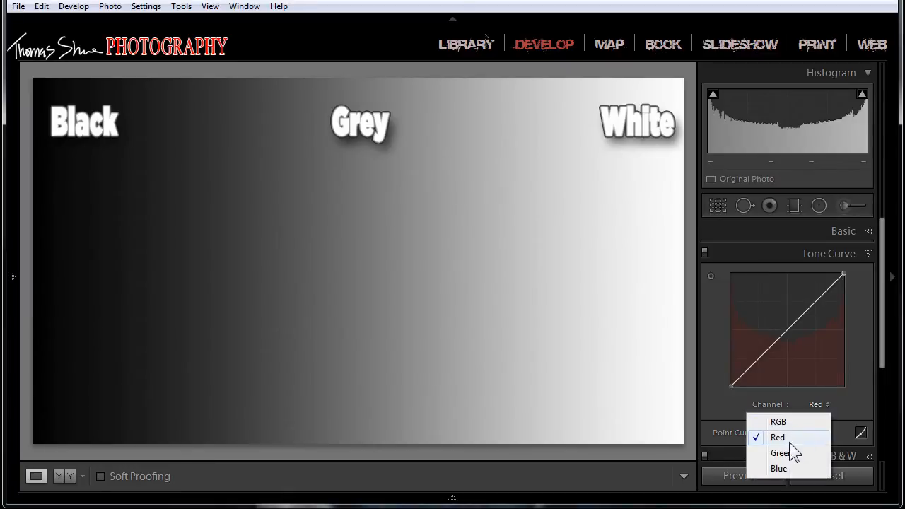
left_click(795, 455)
left_click(827, 408)
left_click(795, 467)
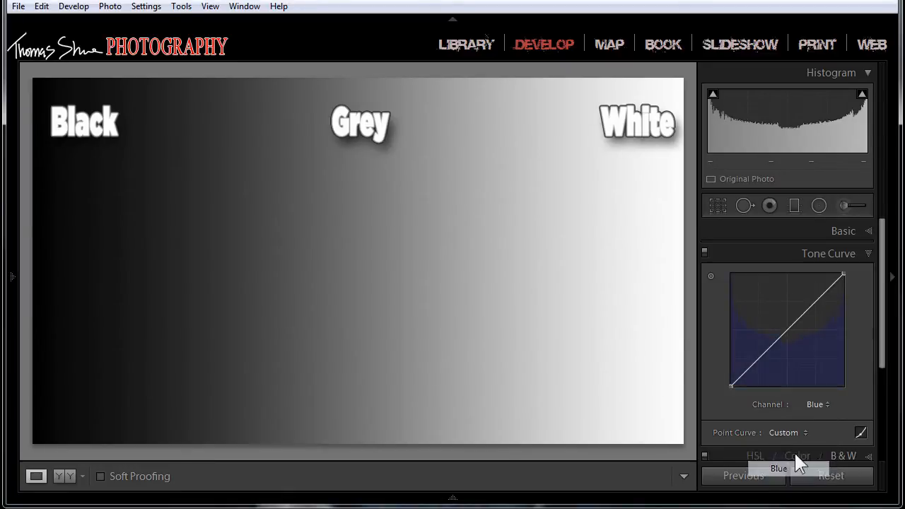
left_click(825, 403)
left_click(802, 421)
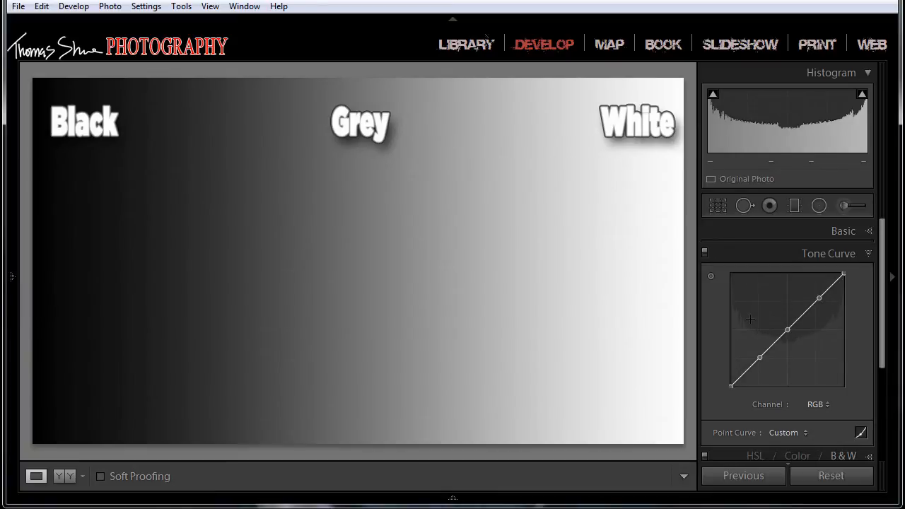
Add four more control points on the RGB curve, two above and two below the midpoint.
left_click(804, 314)
left_click(835, 283)
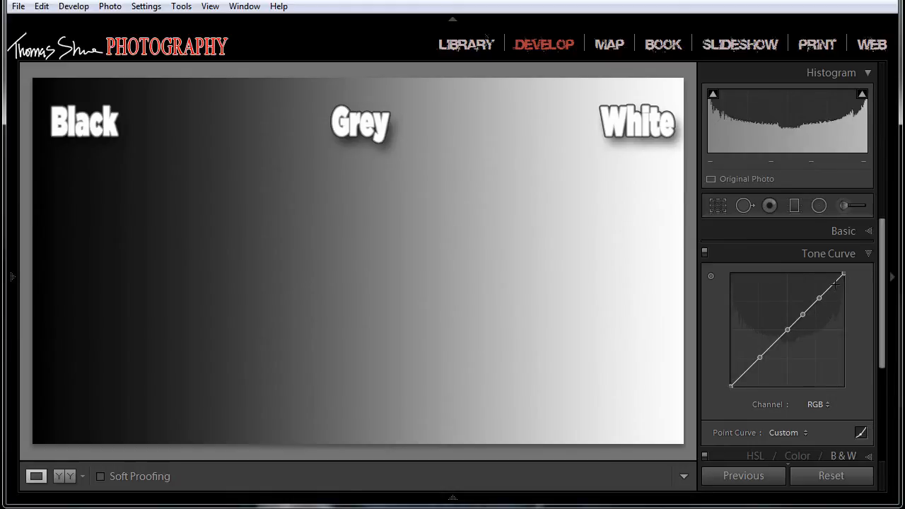
left_click(778, 340)
left_click(746, 372)
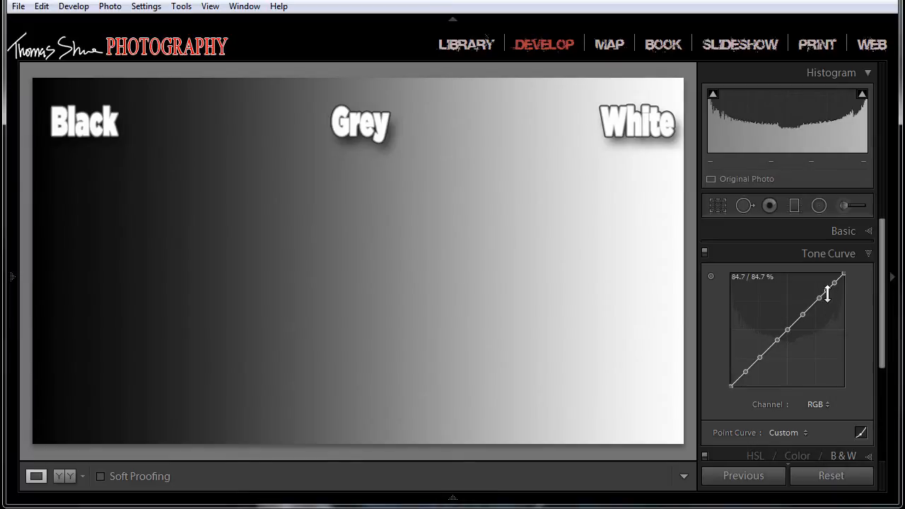
Pull two highlight points of the RGB curve sharply down in turn and return each one to the diagonal.
left_click_drag(828, 292, 828, 345)
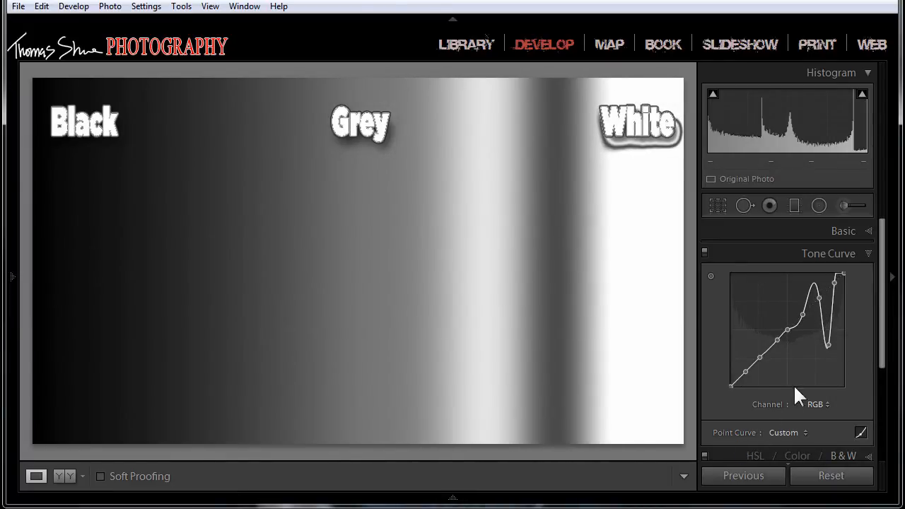
left_click_drag(828, 345, 829, 288)
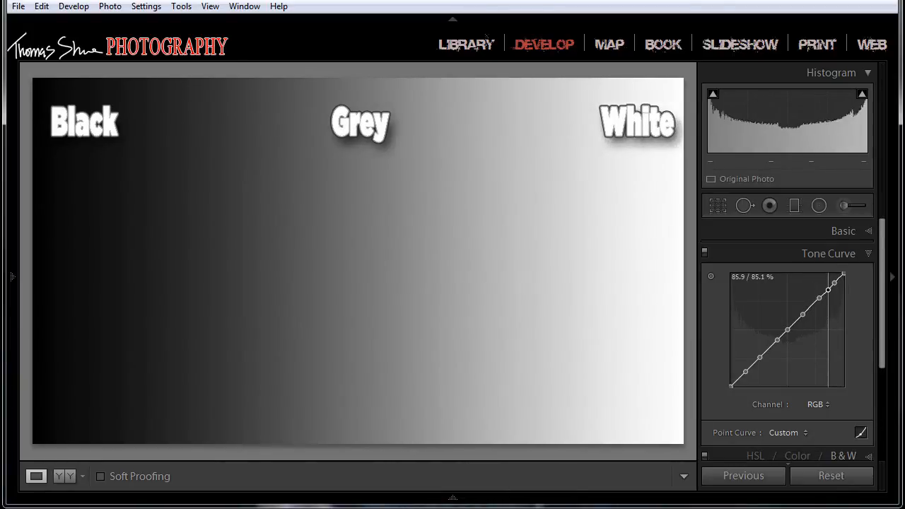
left_click(837, 280)
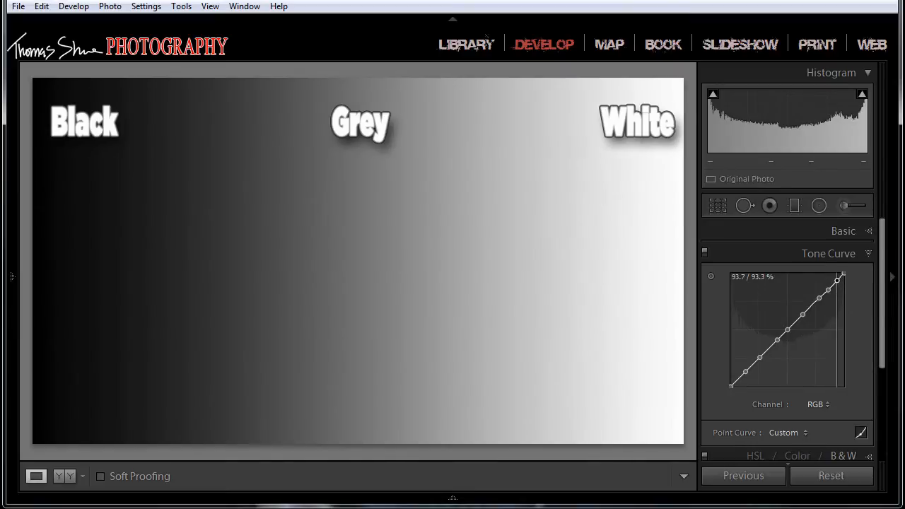
left_click_drag(837, 280, 833, 332)
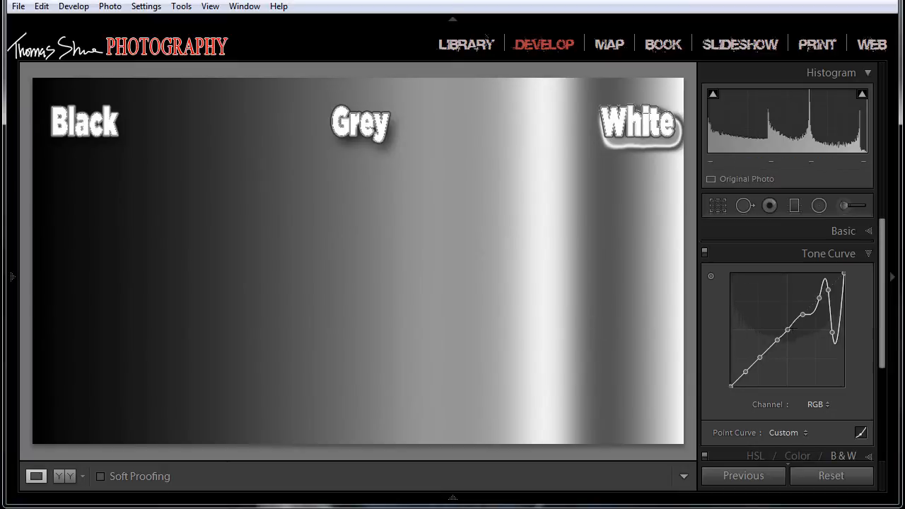
left_click_drag(832, 329, 837, 282)
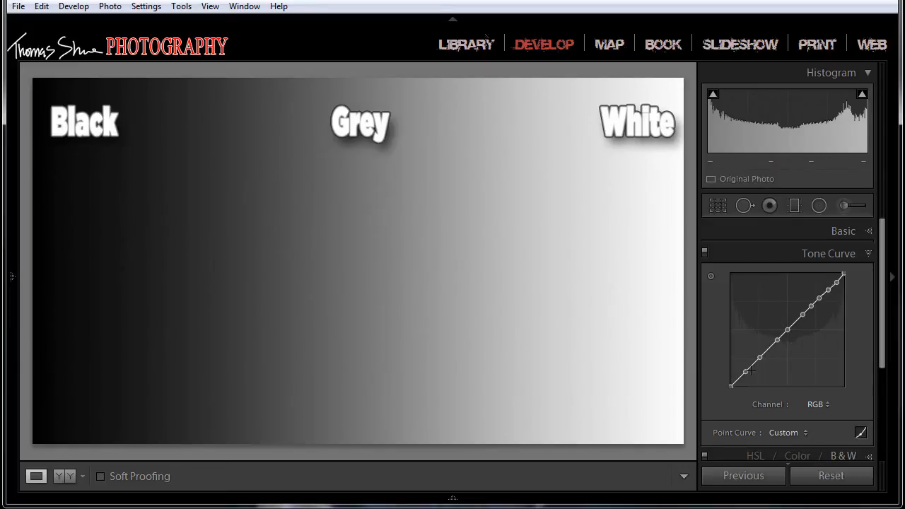
Add and fine-position control points along the shadow half of the RGB curve, up to a point at 34.9%.
mouse_move(744, 375)
left_mouse_down()
mouse_move(747, 382)
mouse_move(744, 317)
mouse_move(758, 386)
mouse_move(746, 369)
left_mouse_up()
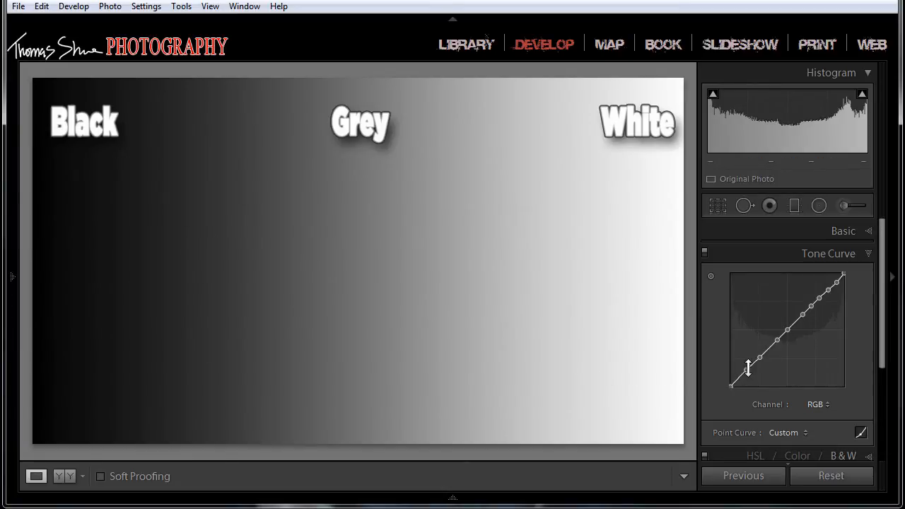
left_click_drag(747, 369, 754, 363)
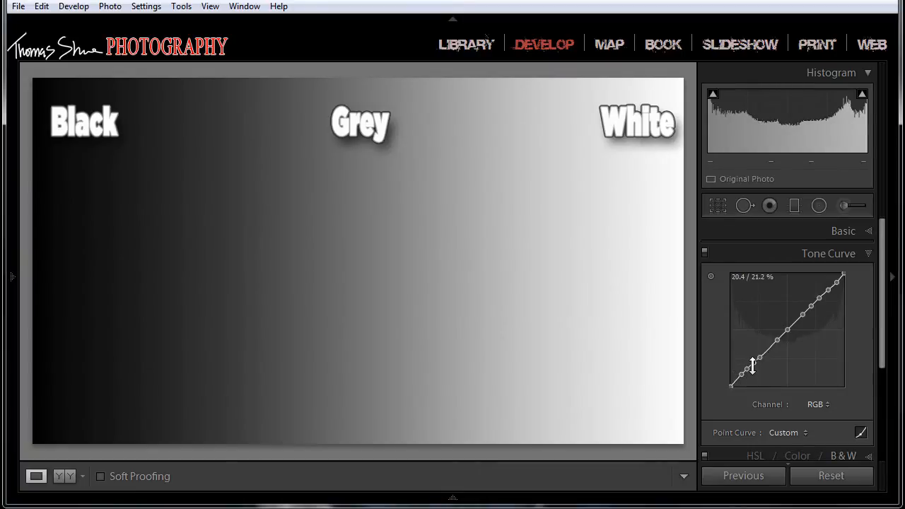
mouse_move(754, 363)
left_mouse_down()
mouse_move(759, 386)
mouse_move(756, 362)
left_mouse_up()
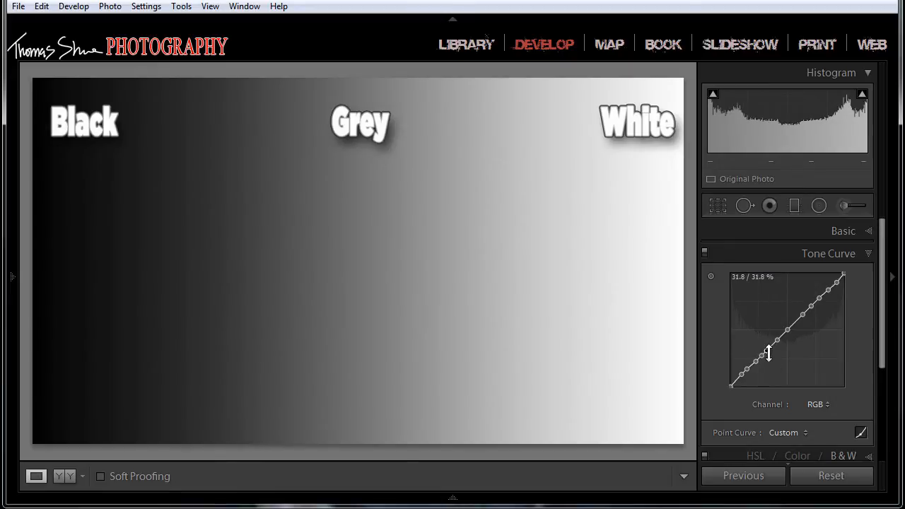
mouse_move(768, 354)
left_mouse_down()
mouse_move(758, 372)
mouse_move(771, 347)
left_mouse_up()
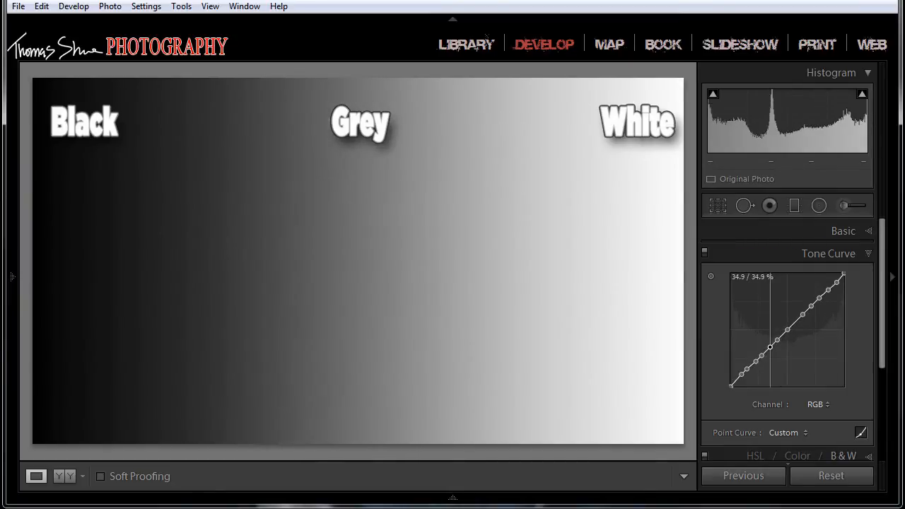
Reset the RGB point curve to Linear and switch the tone curve channel to Red.
left_click(805, 432)
left_click(756, 451)
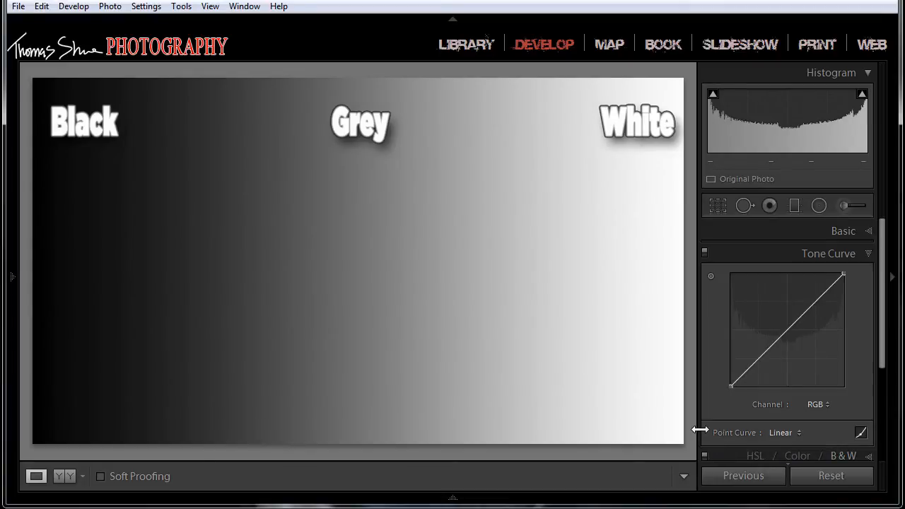
left_click(825, 402)
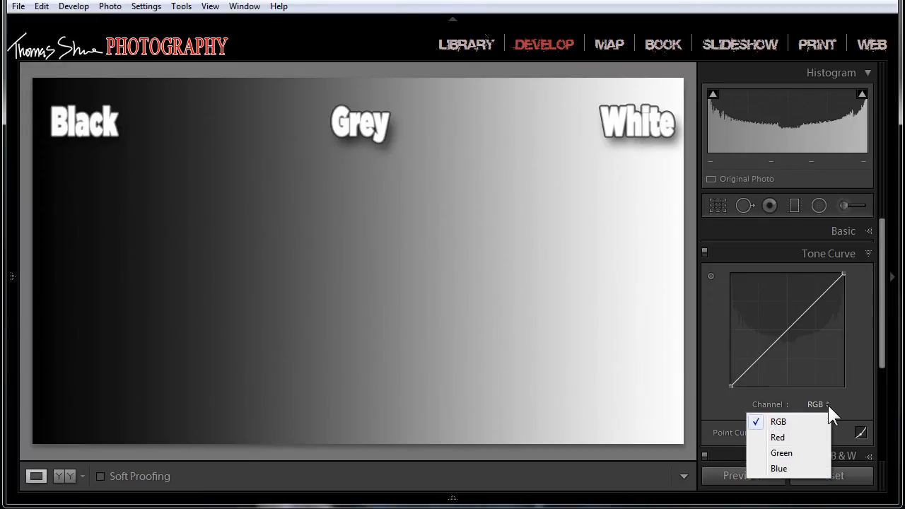
left_click(790, 435)
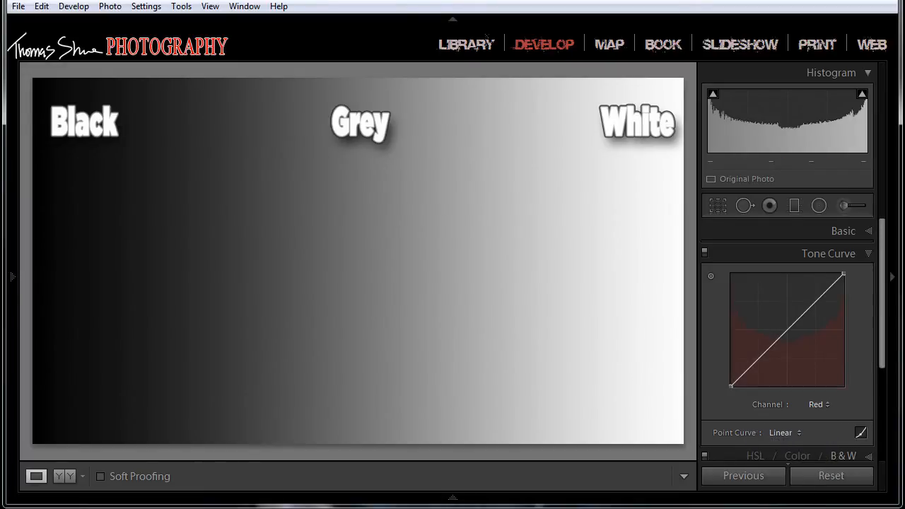
Bring the Color Wheel picture over the gradient to examine red's opposite colour, and move it aside.
key("alt+Tab")
left_click_drag(262, 201, 303, 184)
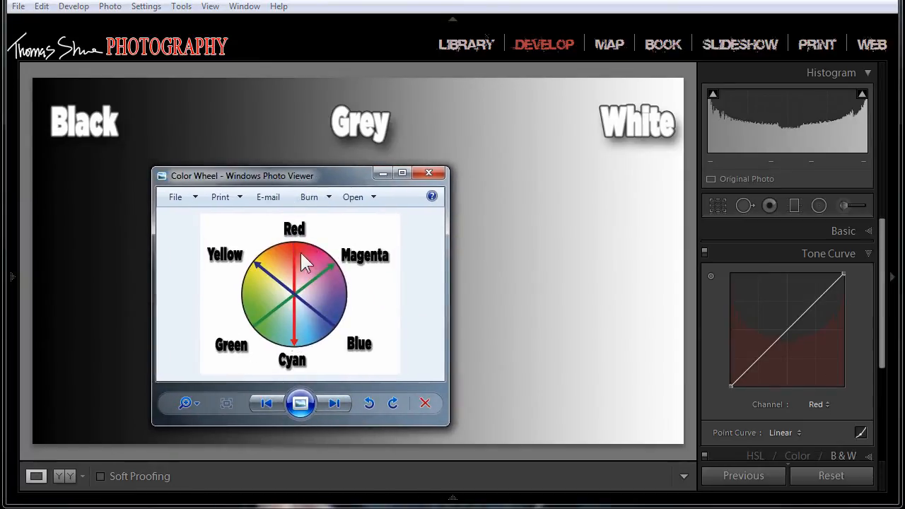
left_click_drag(324, 175, 0, 305)
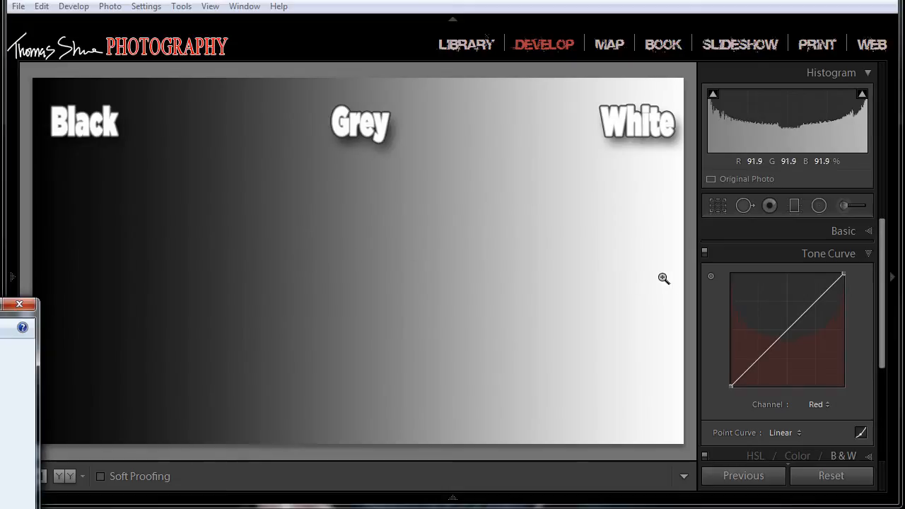
Add control points along the Red curve at the midpoint, through the shadows and through the lower highlights.
left_click(786, 329)
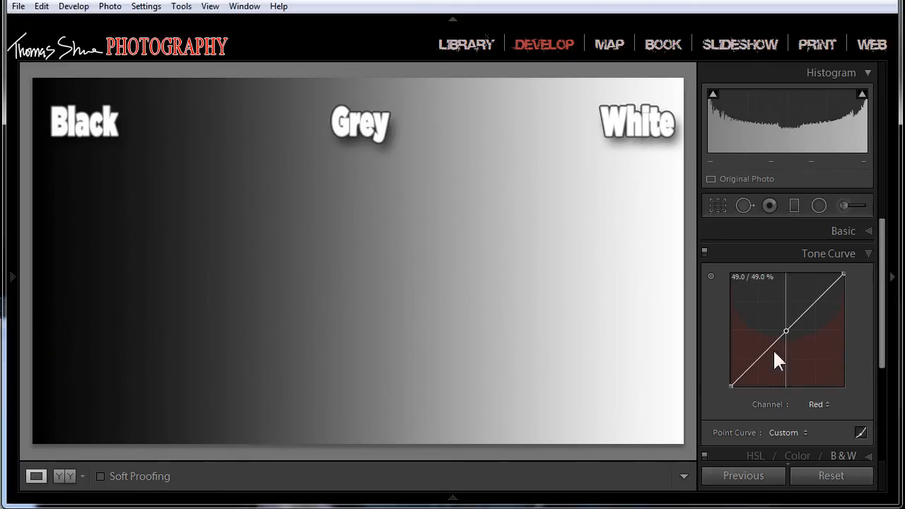
left_click(756, 361)
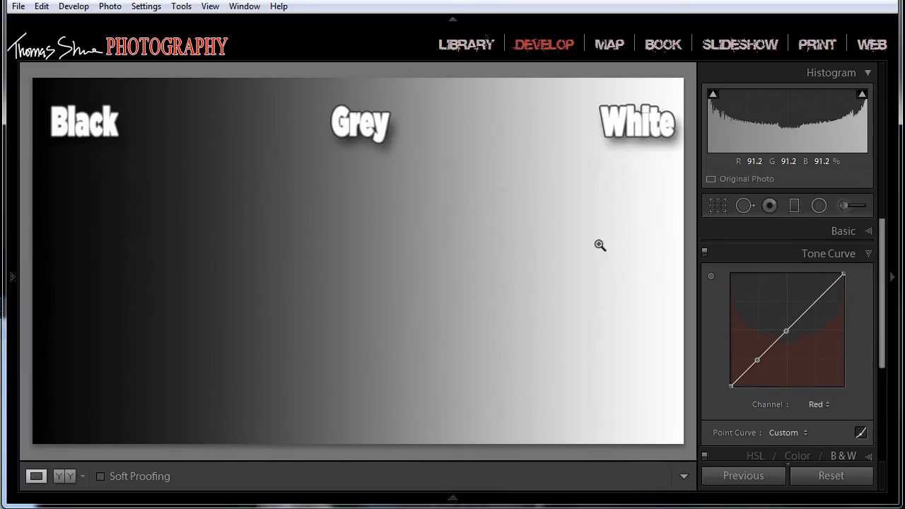
left_click(747, 370)
left_click(805, 313)
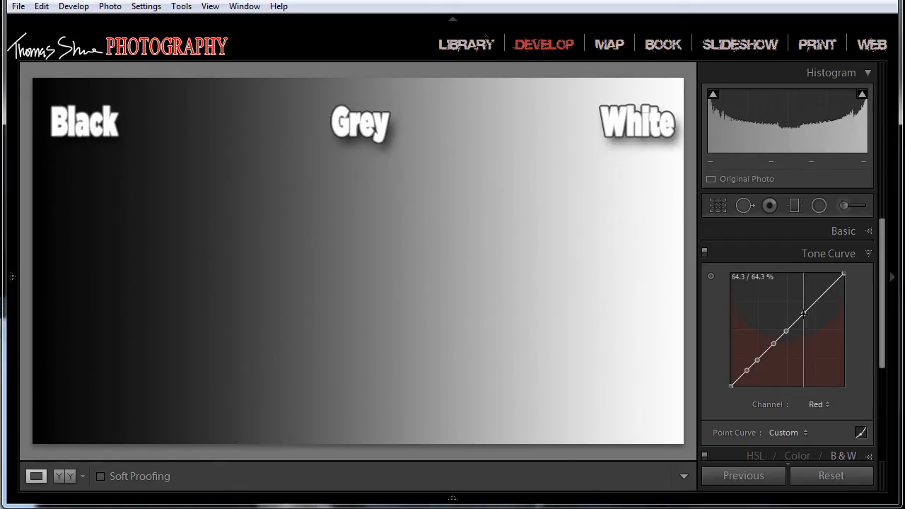
left_click(824, 293)
left_click(812, 305)
Add a Red curve point at 91.4% input, lower it to 53.7% output and bring it back up to 90.2%.
left_click_drag(835, 284, 835, 325)
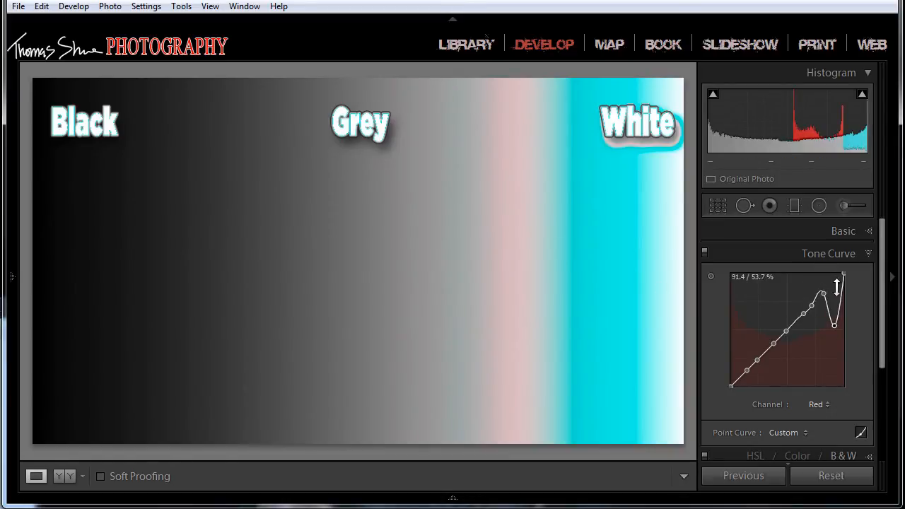
left_click_drag(836, 326, 834, 285)
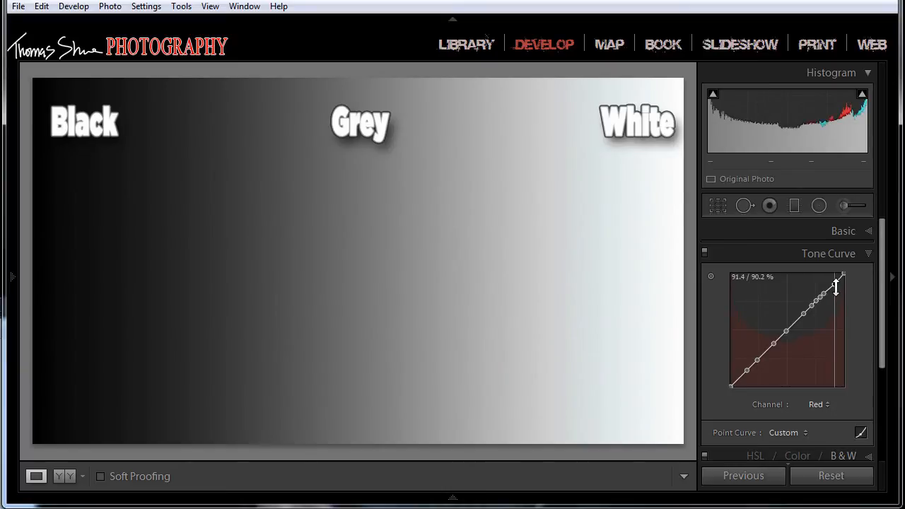
Nudge the upper highlight point on the Red curve and reset the curve to Linear.
mouse_move(836, 286)
left_mouse_down()
mouse_move(836, 307)
mouse_move(837, 285)
left_mouse_up()
left_click(807, 431)
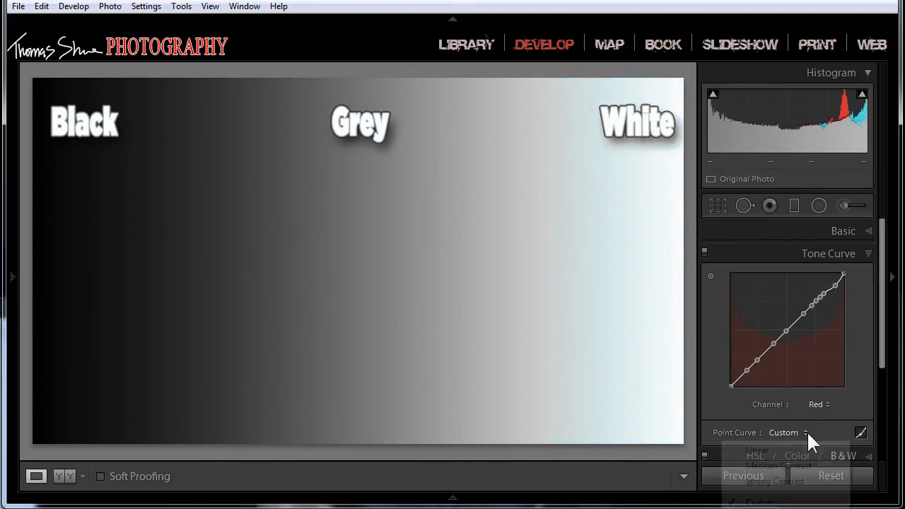
left_click(753, 450)
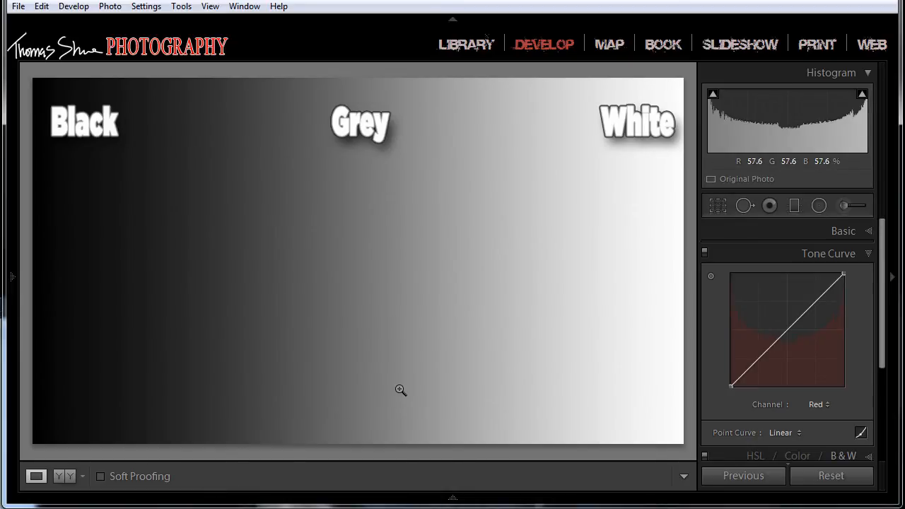
Switch to the photo of the woman with the tripod-mounted camera and set the tone curve channel to RGB.
key("Right")
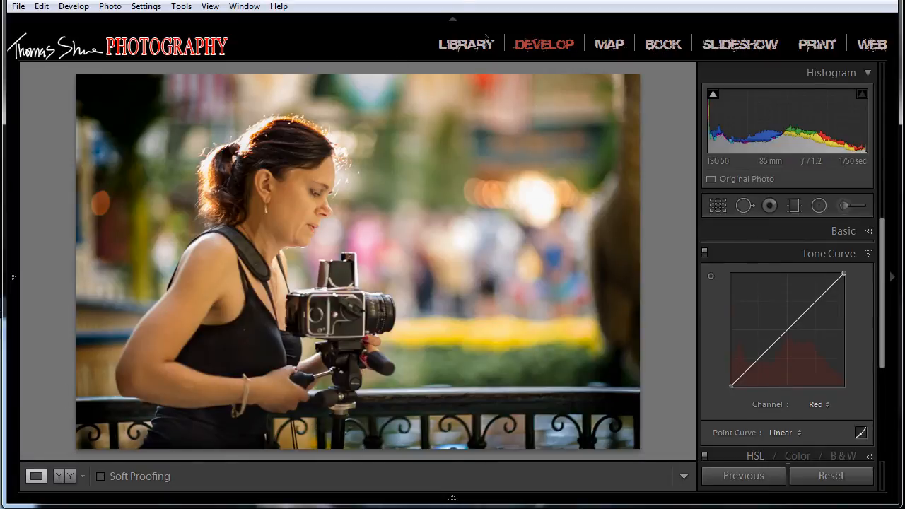
left_click_drag(0, 293, 0, 293)
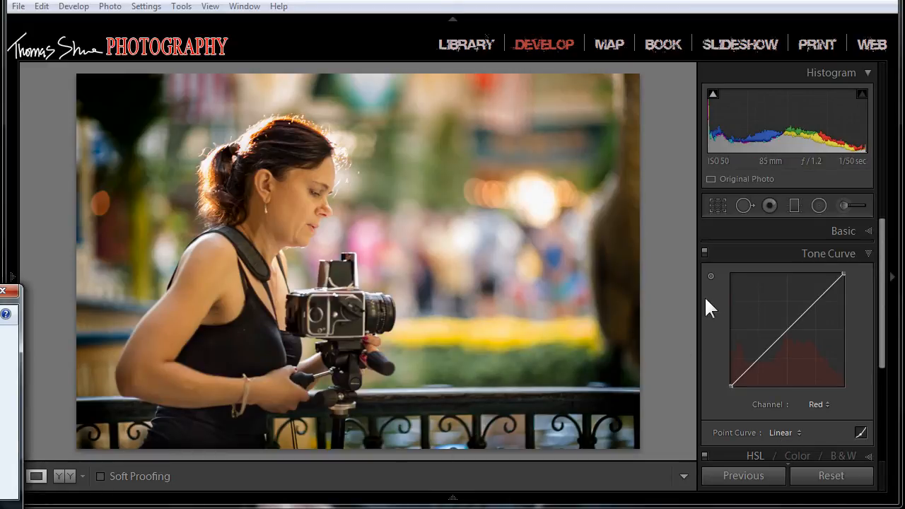
left_click(820, 406)
left_click(784, 420)
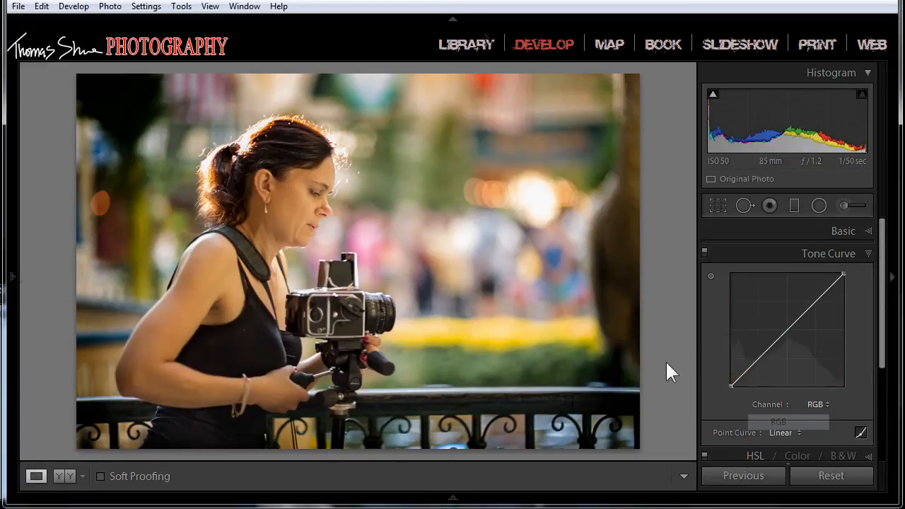
Darken the bright blurred background with the tone curve's targeted adjustment tool and undo the change.
left_click(711, 276)
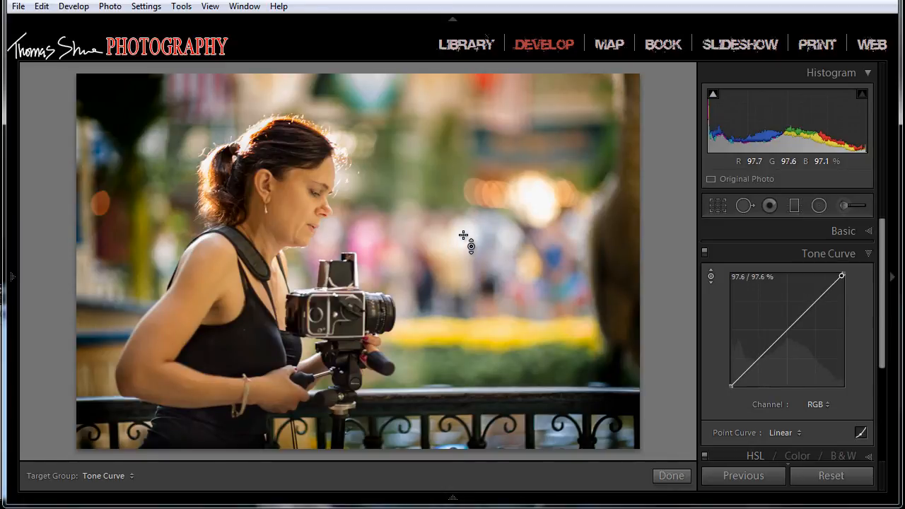
left_click_drag(463, 235, 463, 259)
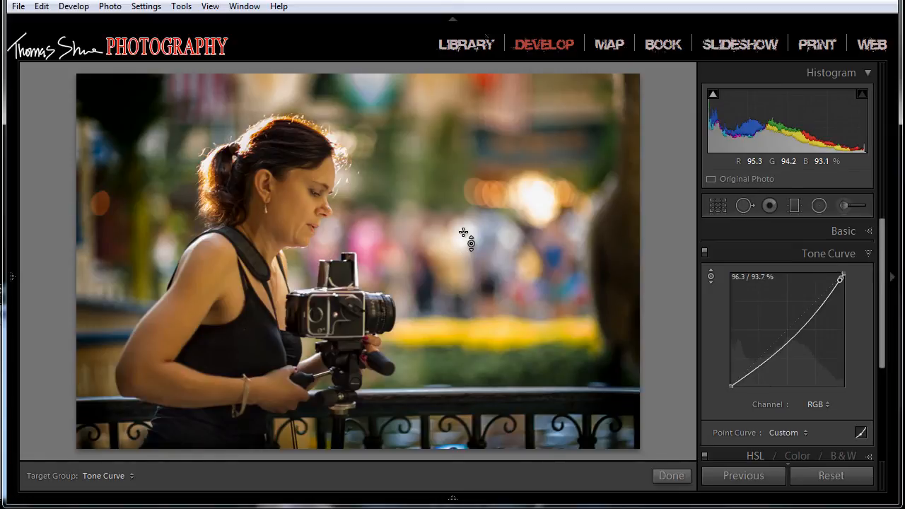
key("ctrl+z")
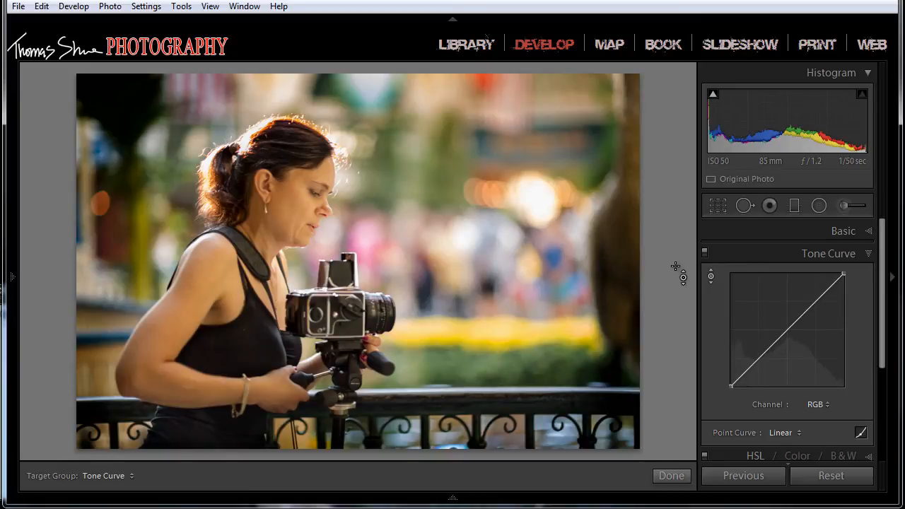
left_click(711, 277)
left_click(711, 277)
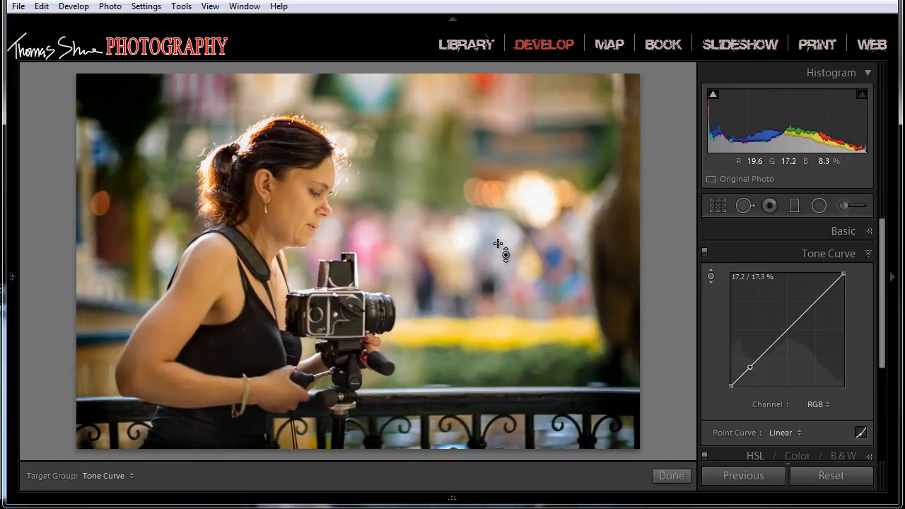
Add control points along the RGB curve from shadows to highlights, including 10.2%, 62.7% and 89.0% input.
left_click(498, 195)
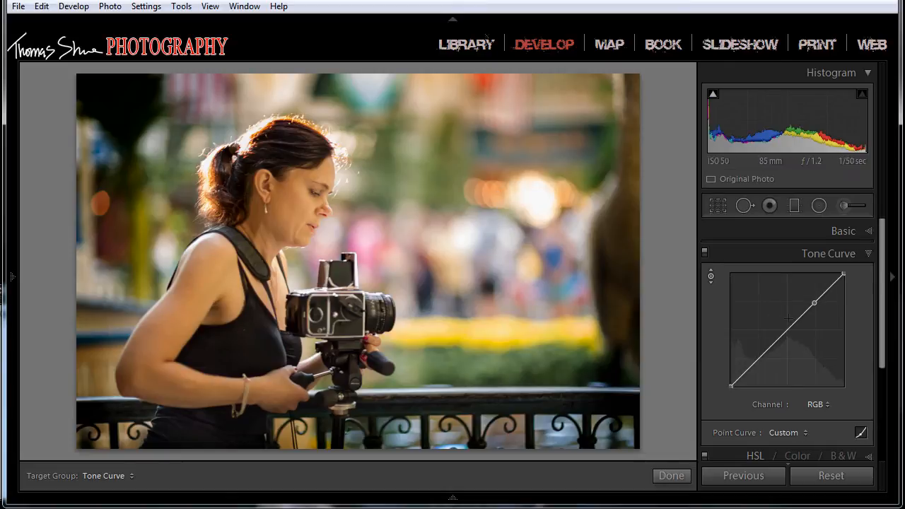
left_click(802, 314)
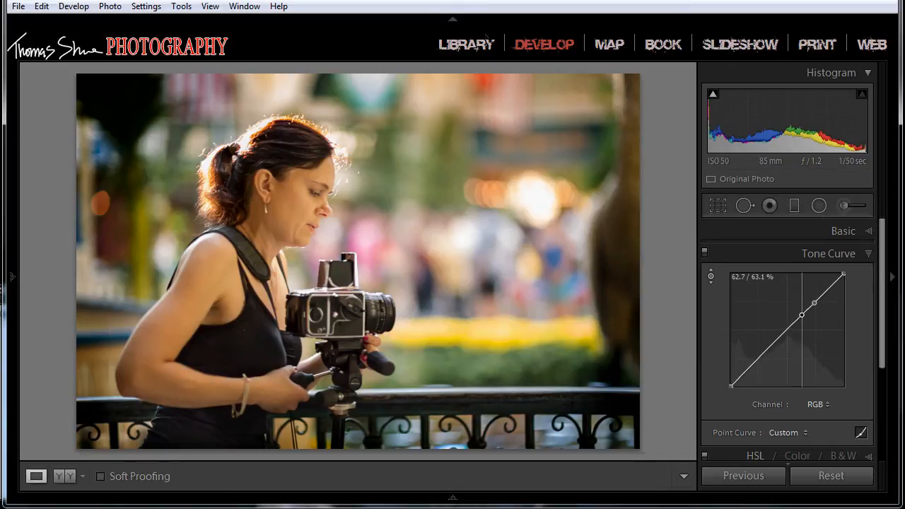
left_click(786, 331)
left_click(770, 346)
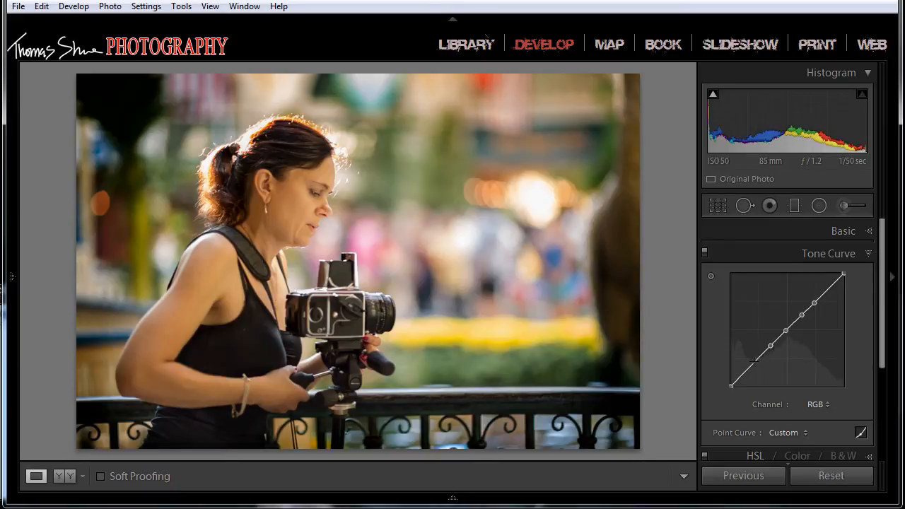
left_click(743, 375)
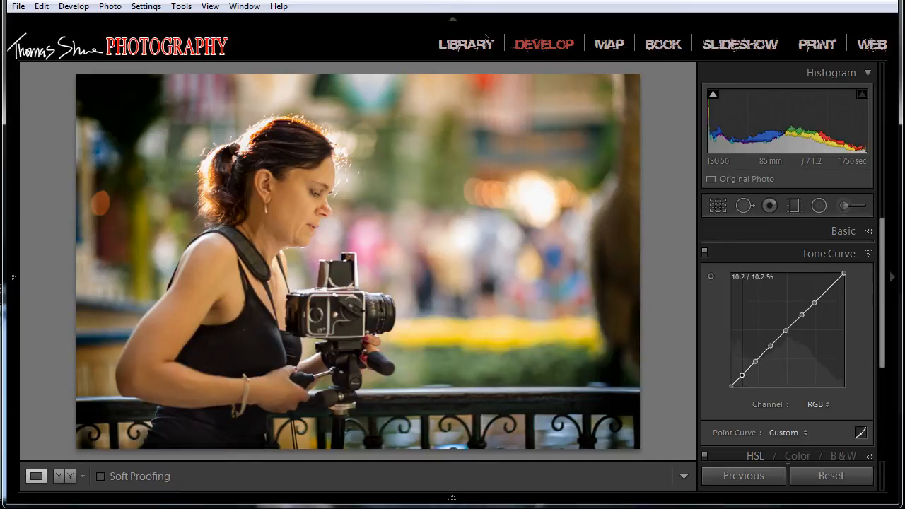
left_click(815, 303)
left_click(833, 284)
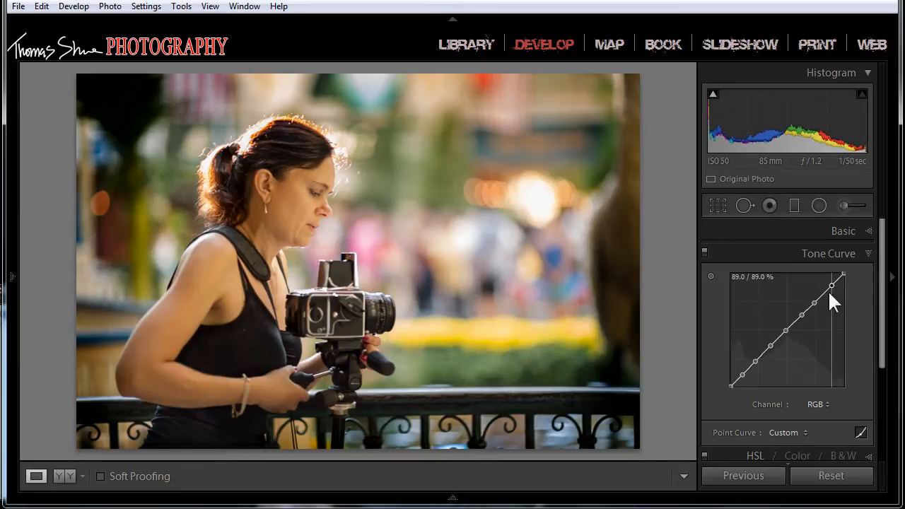
Raise the RGB curve's lower highlight point slightly to brighten those tones, and reset the curve to Linear.
mouse_move(815, 302)
left_mouse_down()
mouse_move(815, 289)
mouse_move(816, 312)
mouse_move(814, 291)
mouse_move(813, 299)
left_mouse_up()
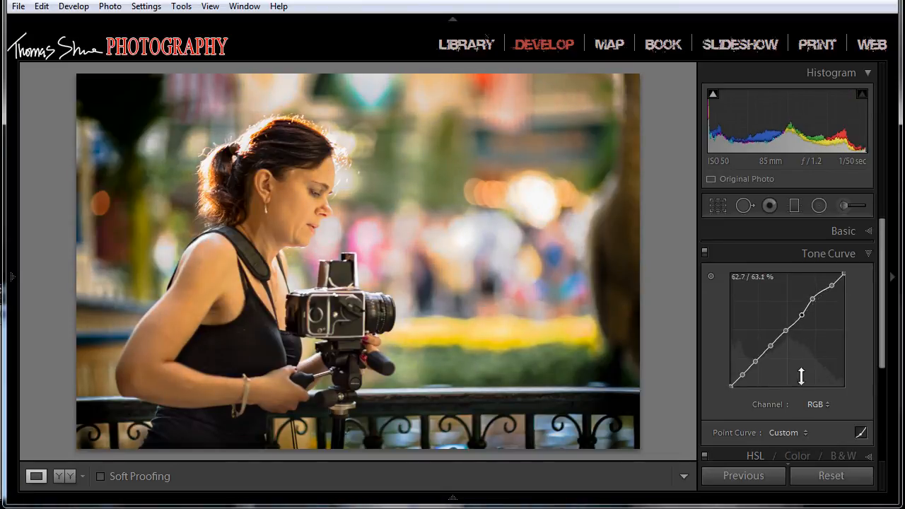
left_click(801, 431)
left_click(779, 450)
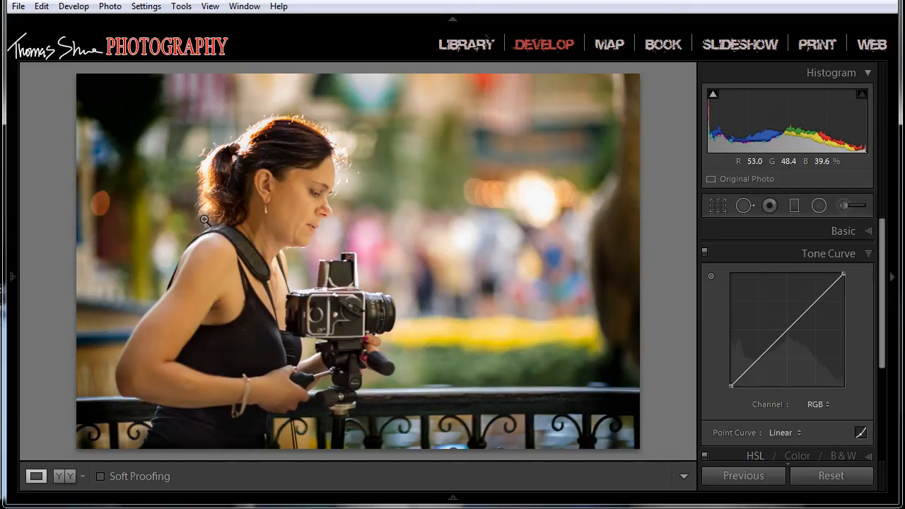
Convert the photo to black and white and bring the Color Wheel picture over it.
key("v")
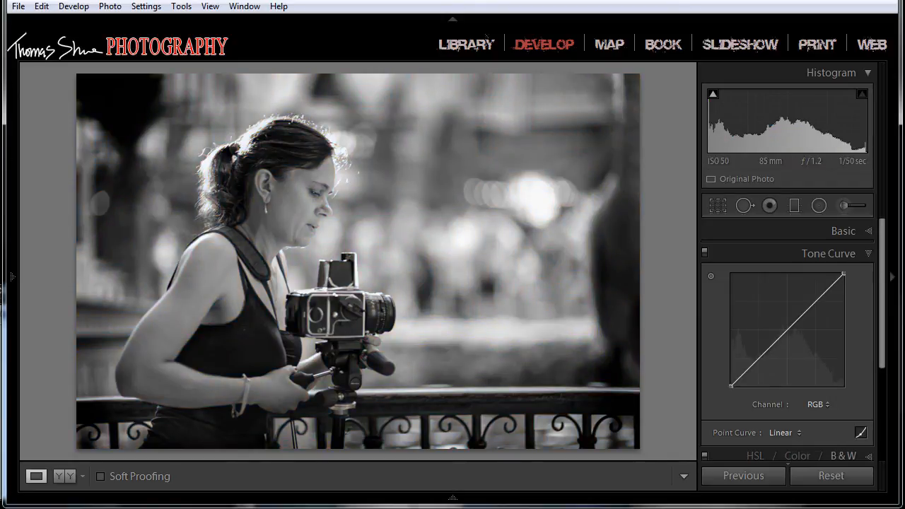
left_click_drag(0, 278, 323, 127)
left_click_drag(466, 140, 428, 116)
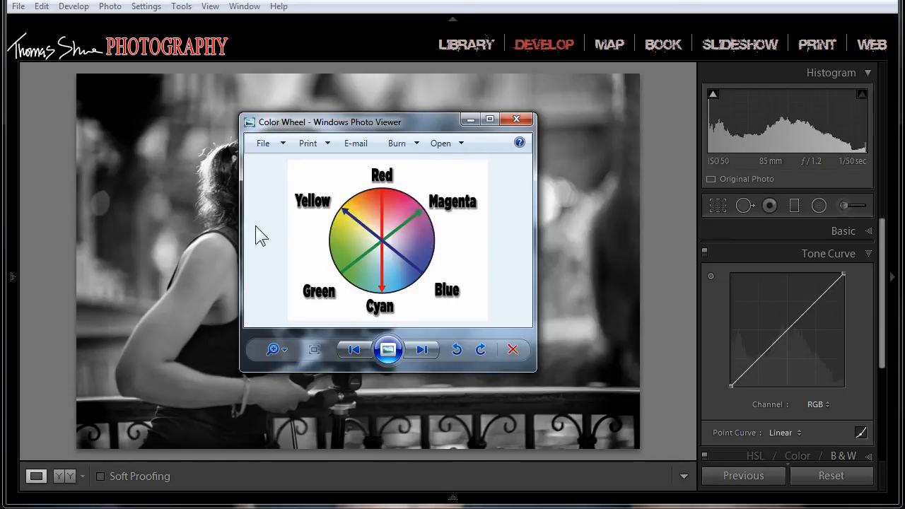
Compare the available tone curve channels with the opposite colours on the Color Wheel, and minimize the picture.
left_click(829, 403)
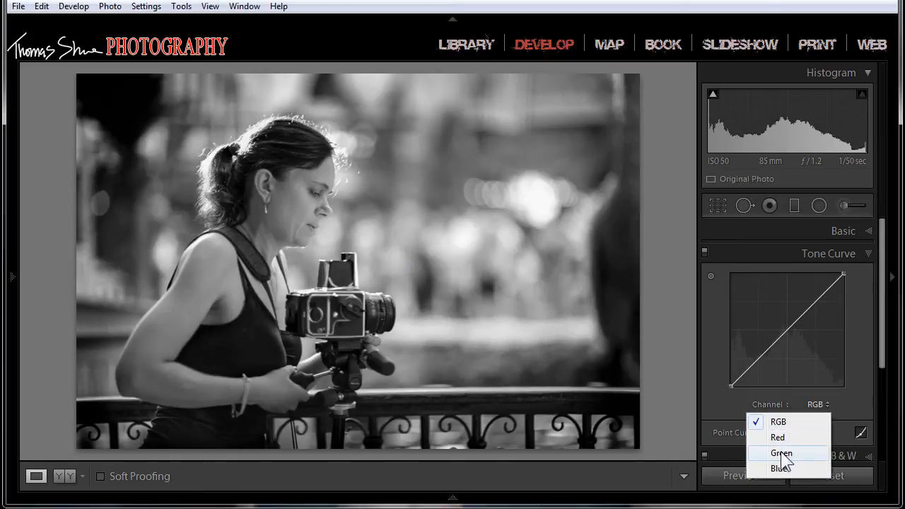
left_click(827, 407)
key("alt+Tab")
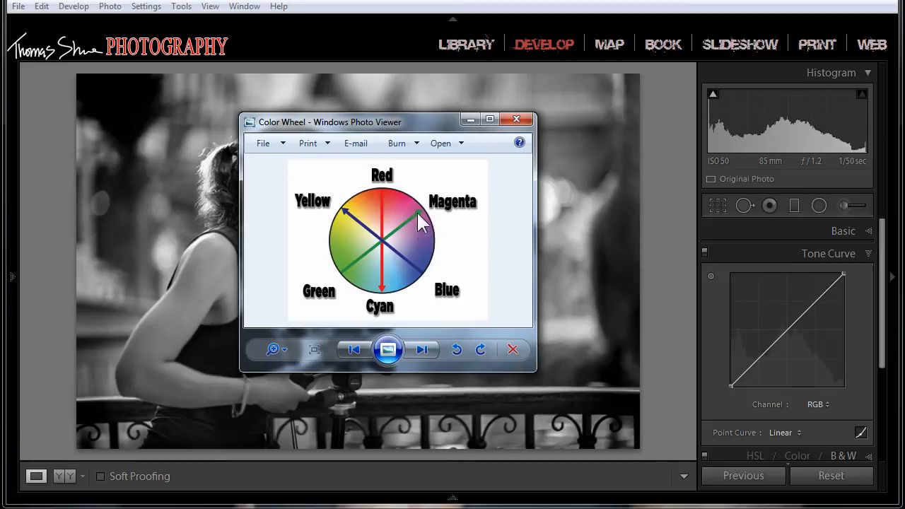
left_click(467, 119)
On the Blue curve, add a midtone point at 51.4% input and lower it to 35.7% output.
left_click(825, 404)
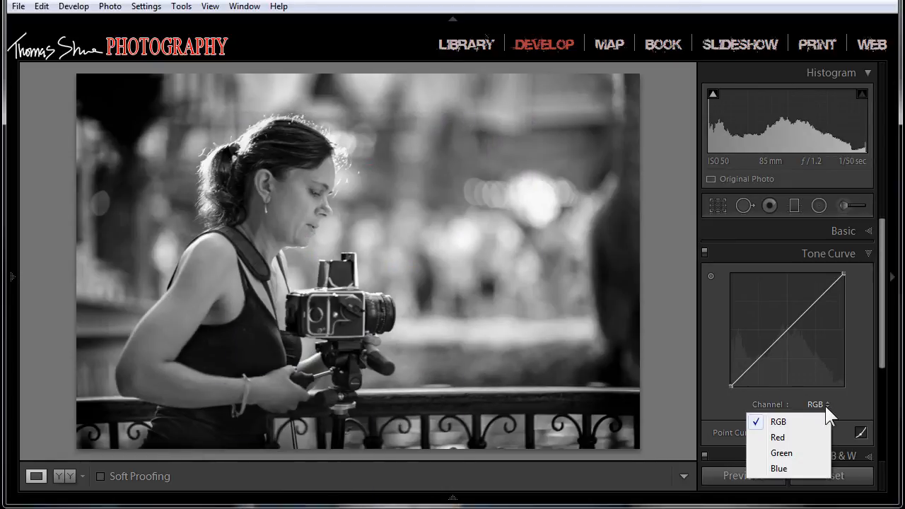
left_click(794, 466)
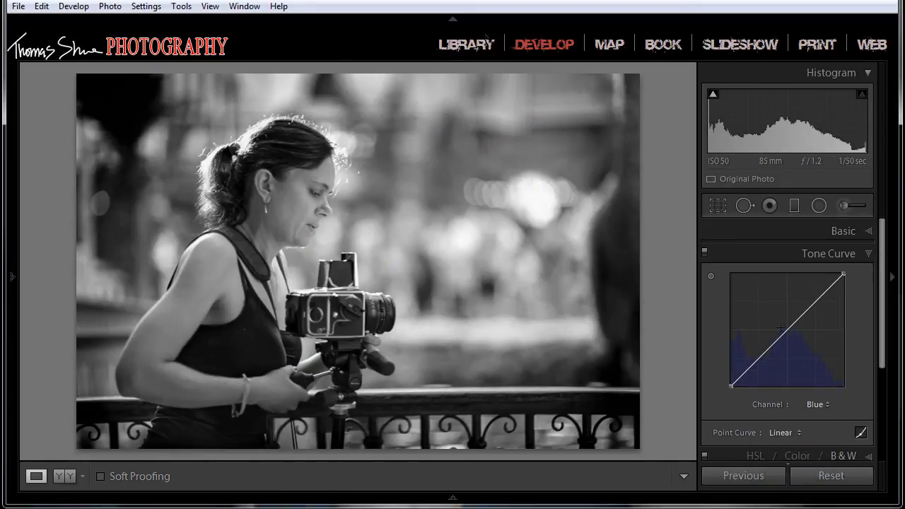
mouse_move(781, 333)
left_mouse_down()
mouse_move(781, 322)
mouse_move(789, 347)
left_mouse_up()
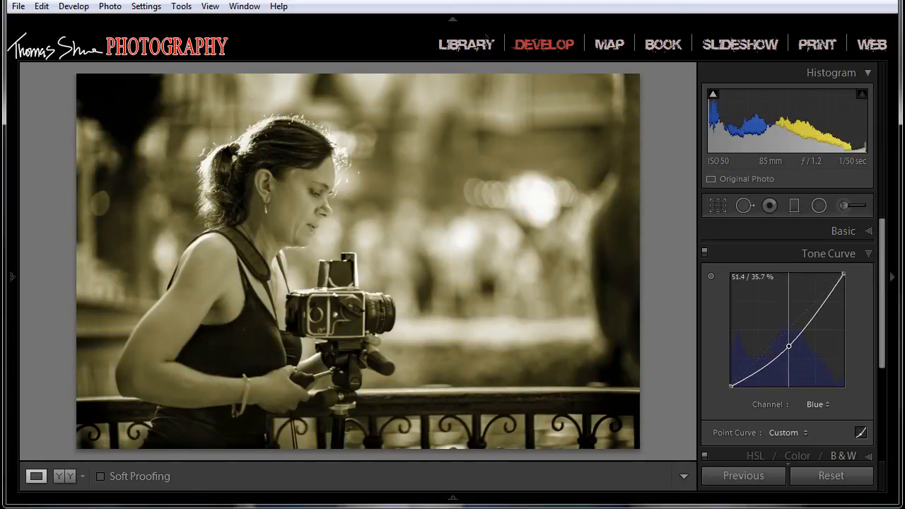
On the Green curve, add a midtone point and pull it moderately below the diagonal.
left_click(827, 404)
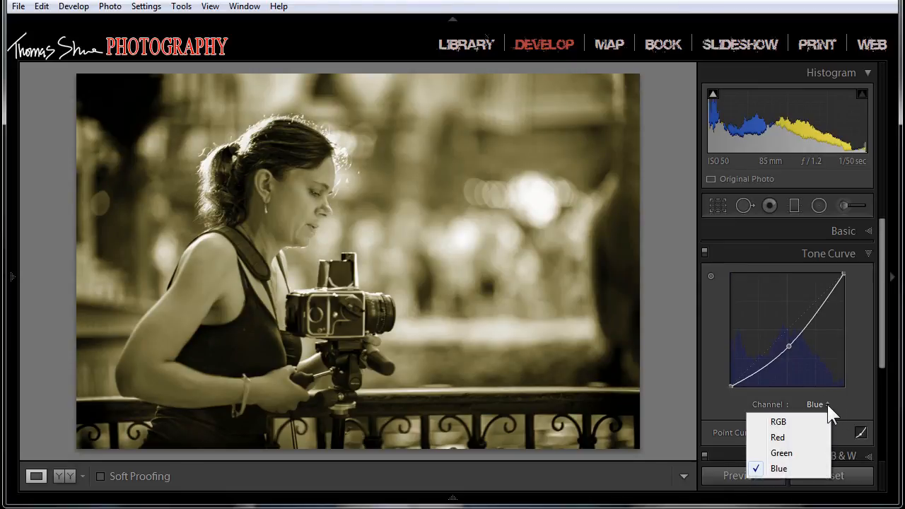
left_click(784, 452)
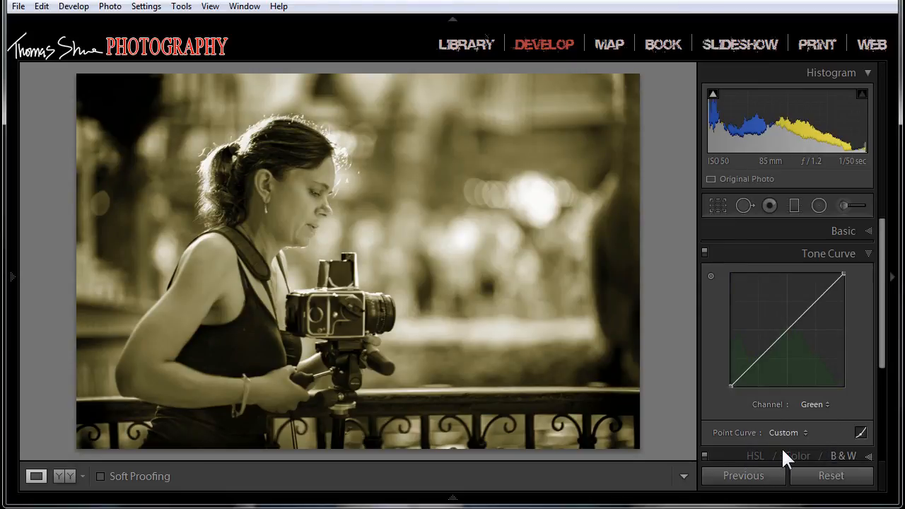
mouse_move(780, 338)
left_mouse_down()
mouse_move(780, 316)
mouse_move(790, 342)
left_mouse_up()
Return to the Blue curve and lower its midtone point further for a warmer sepia tone.
left_click(824, 405)
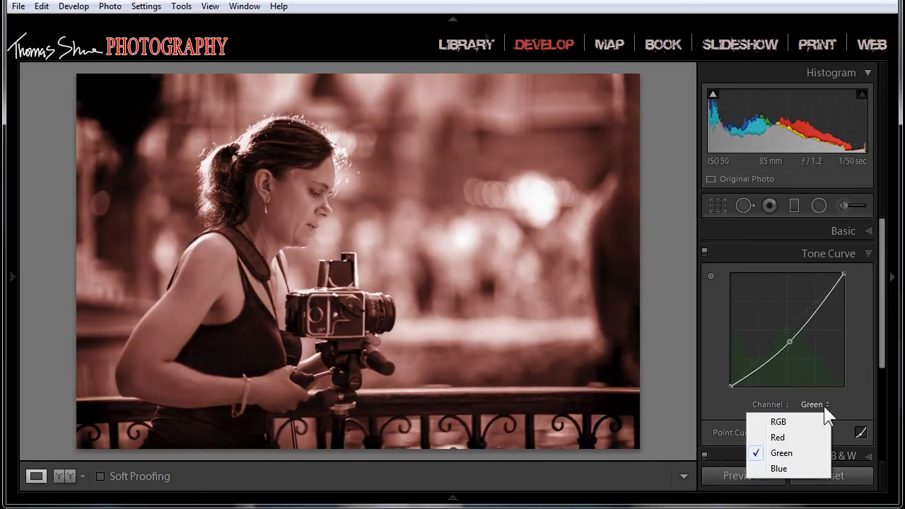
left_click(775, 470)
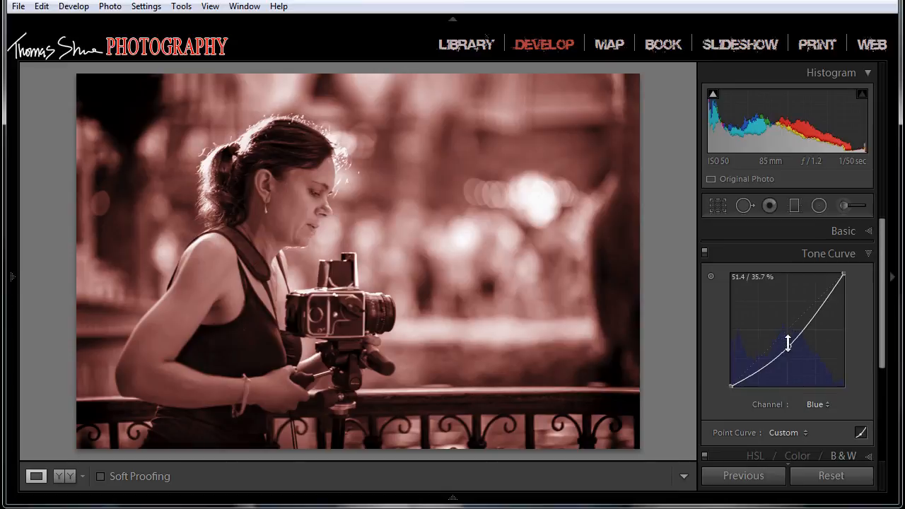
left_click_drag(790, 347, 793, 358)
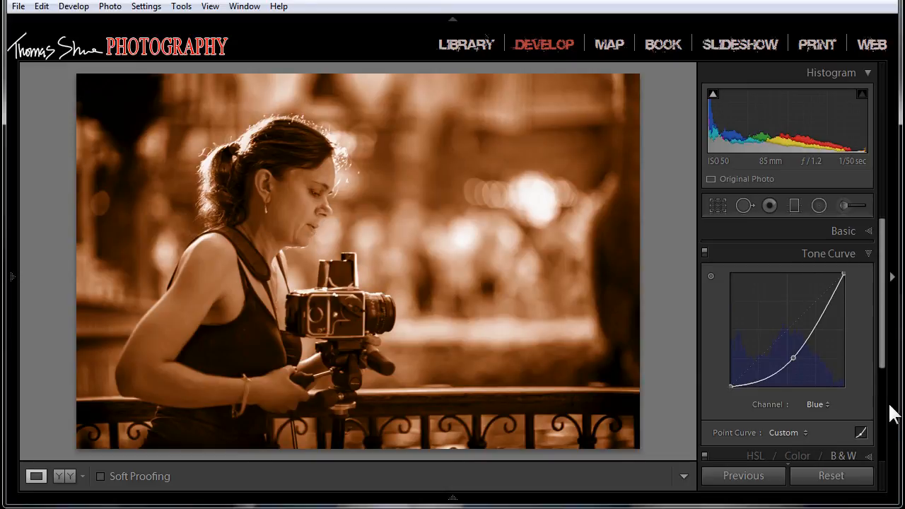